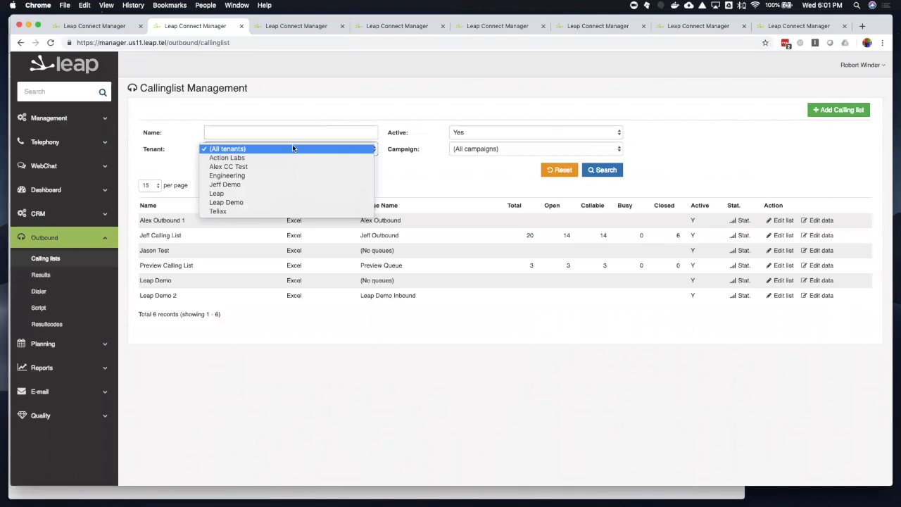
Step: Filter the calling lists to the Leap Demo tenant and open the statistics of the Leap Demo list
left_click(285, 203)
left_click(609, 173)
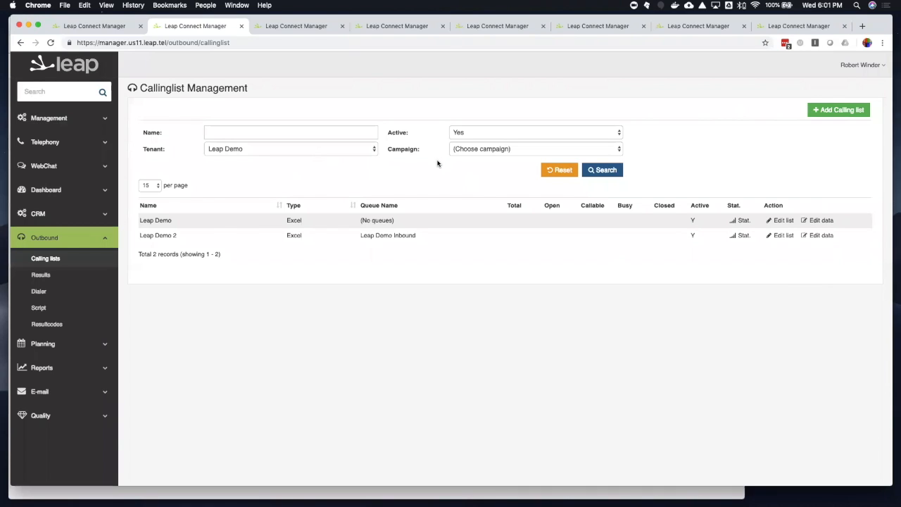
left_click(382, 241)
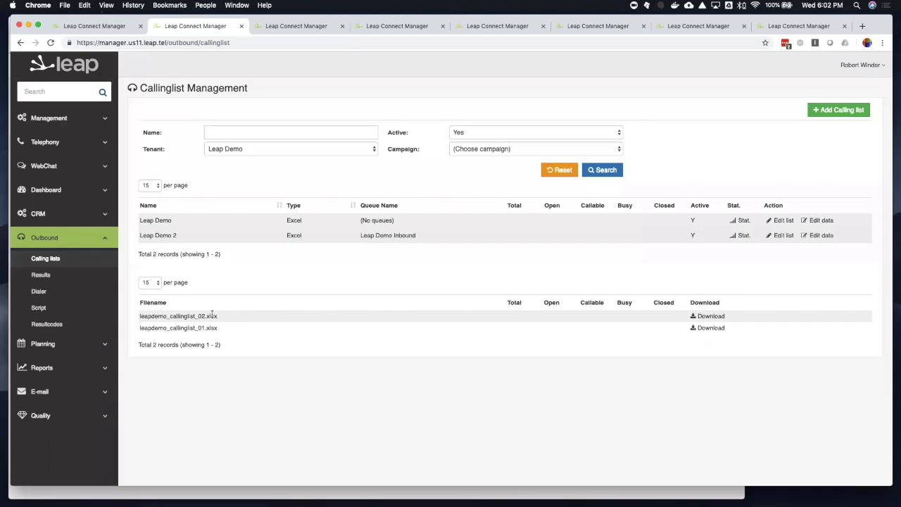
left_click(742, 224)
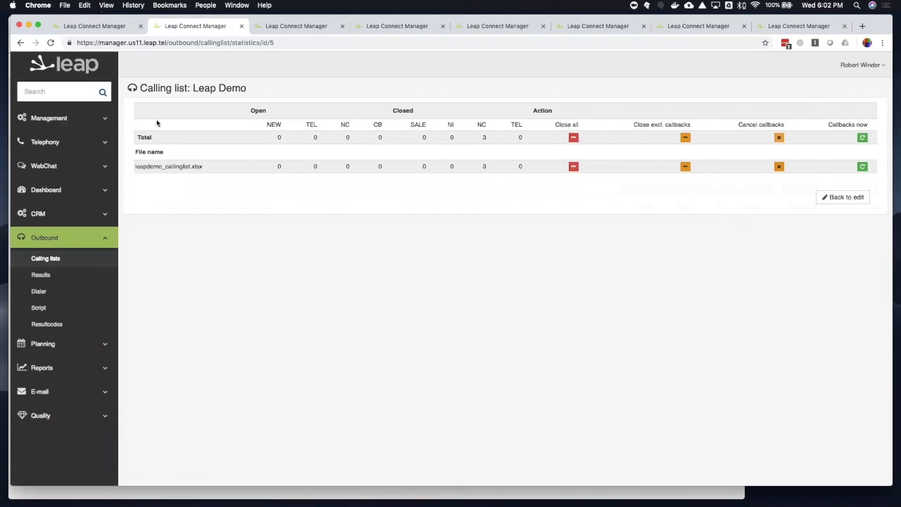
Step: Open the Leap Demo 2 calling list for editing and view its database fields
left_click(55, 259)
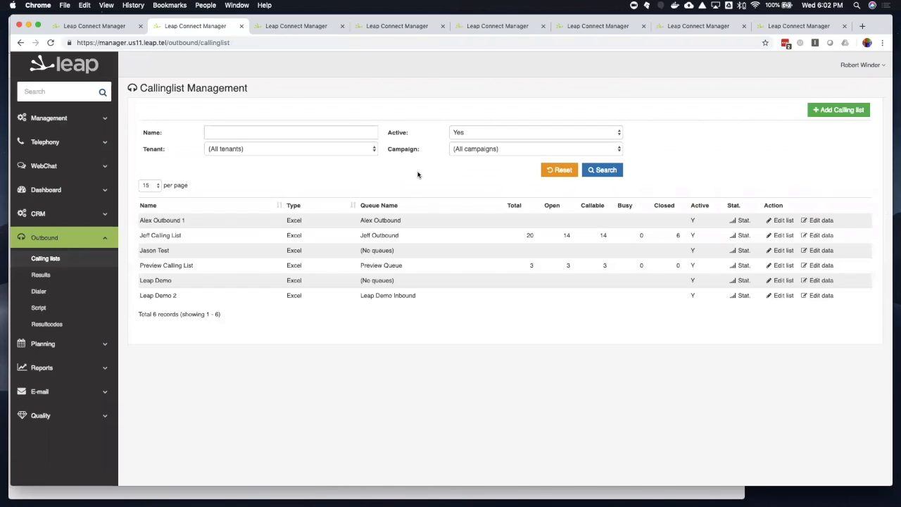
left_click(171, 296)
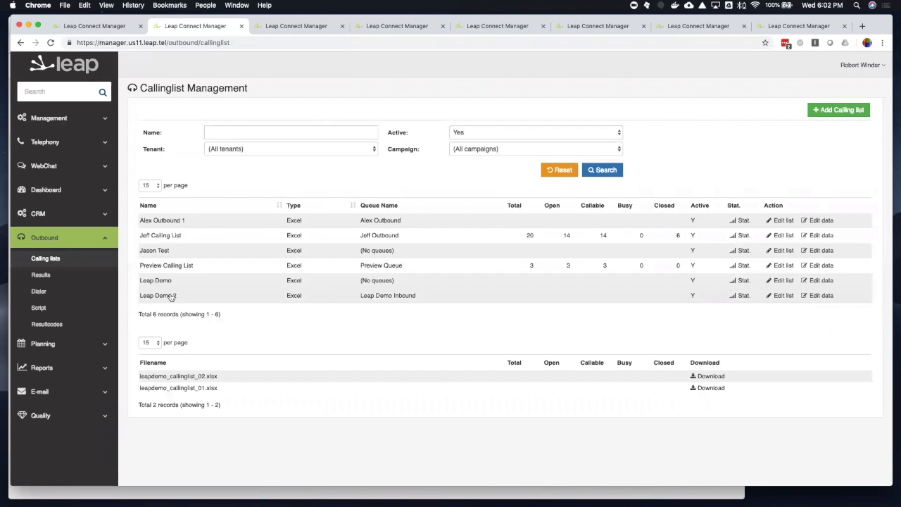
left_click(782, 295)
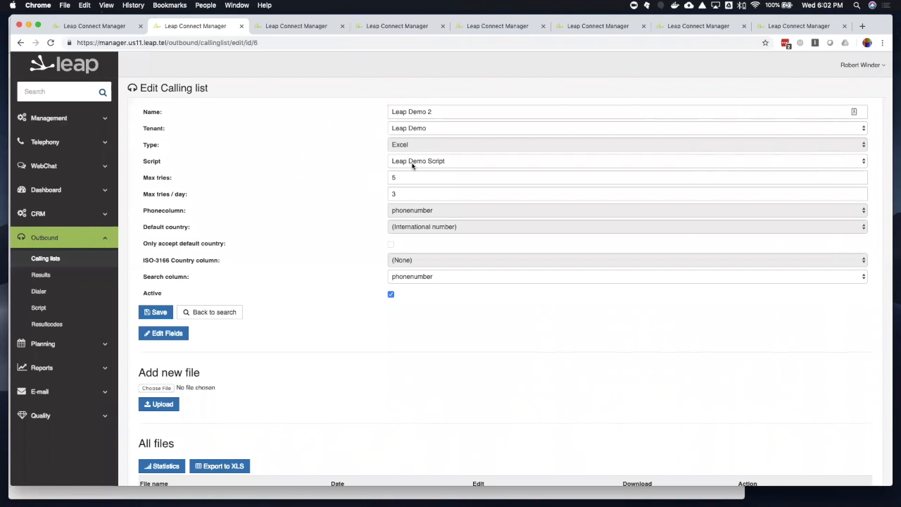
scroll(335, 271, "down", 2)
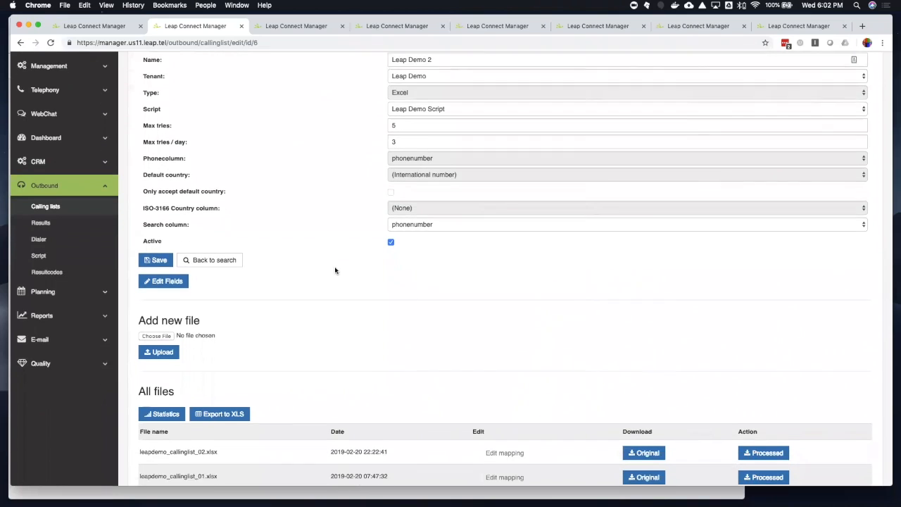
scroll(335, 271, "down", 2)
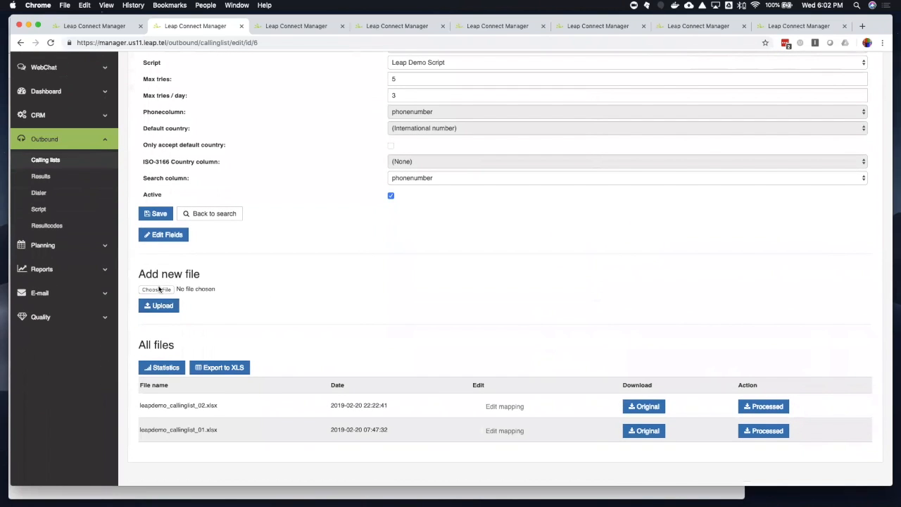
left_click(163, 235)
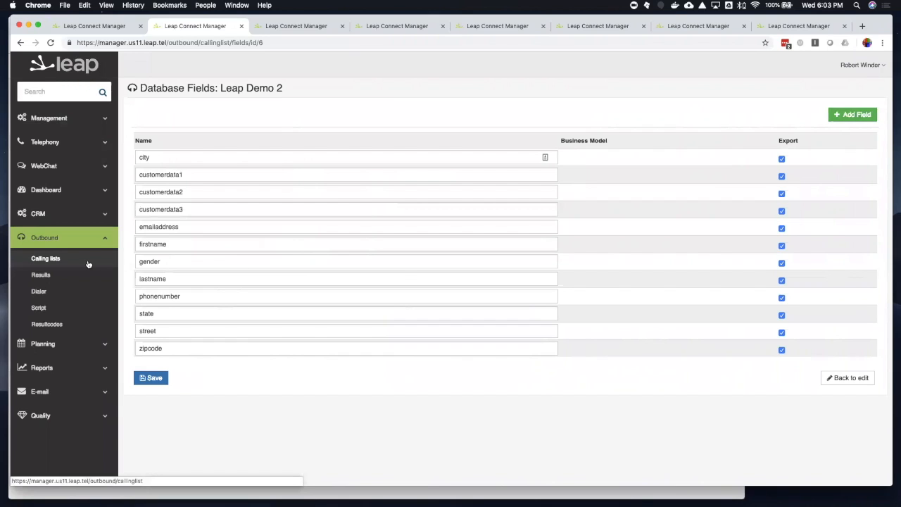
Step: View the outbound results page and the dialer performance page
left_click(38, 276)
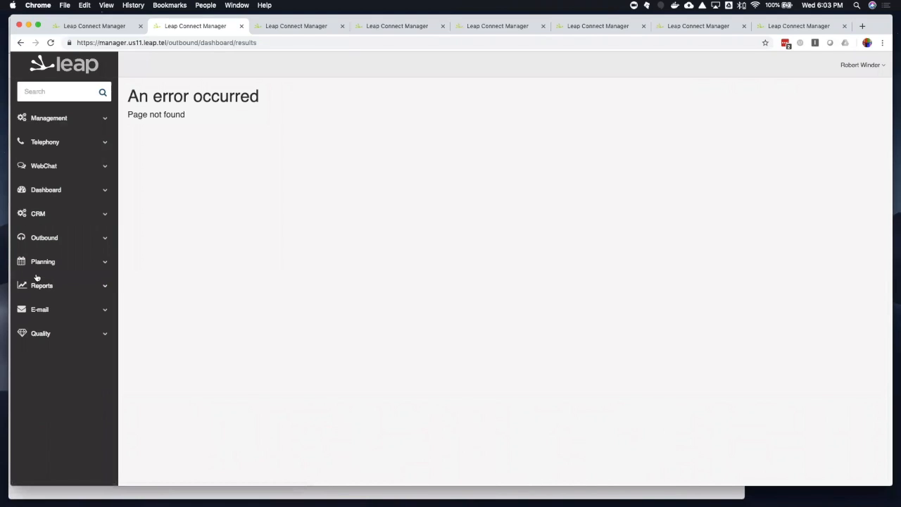
left_click(107, 240)
left_click(81, 288)
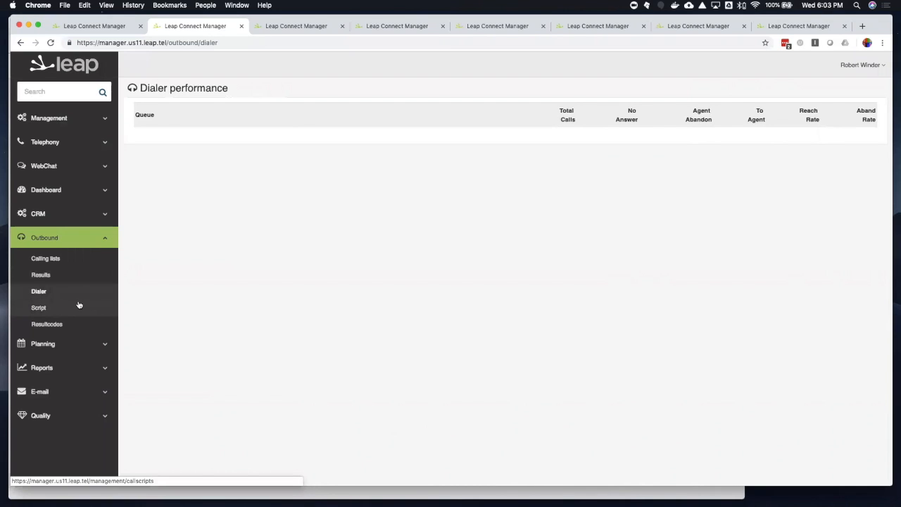
Step: Open the Leap Demo Script call script and examine its css and header content
left_click(79, 307)
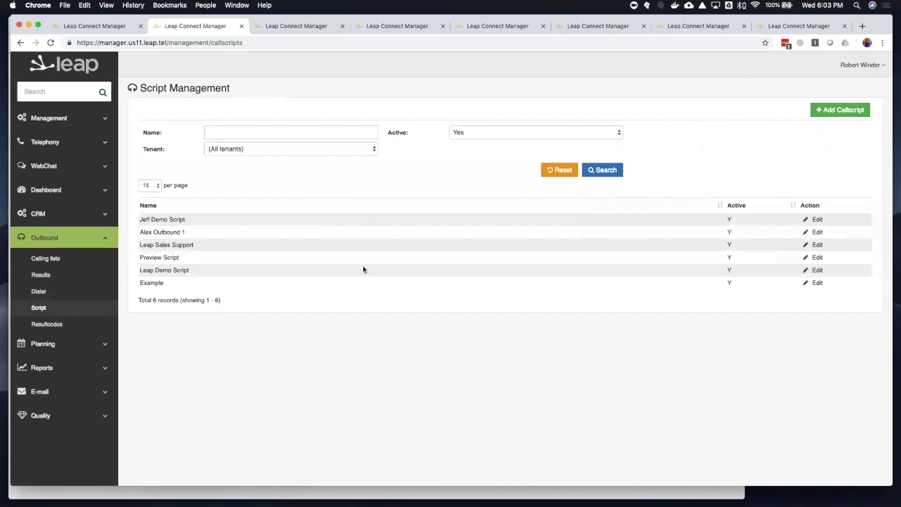
left_click(811, 272)
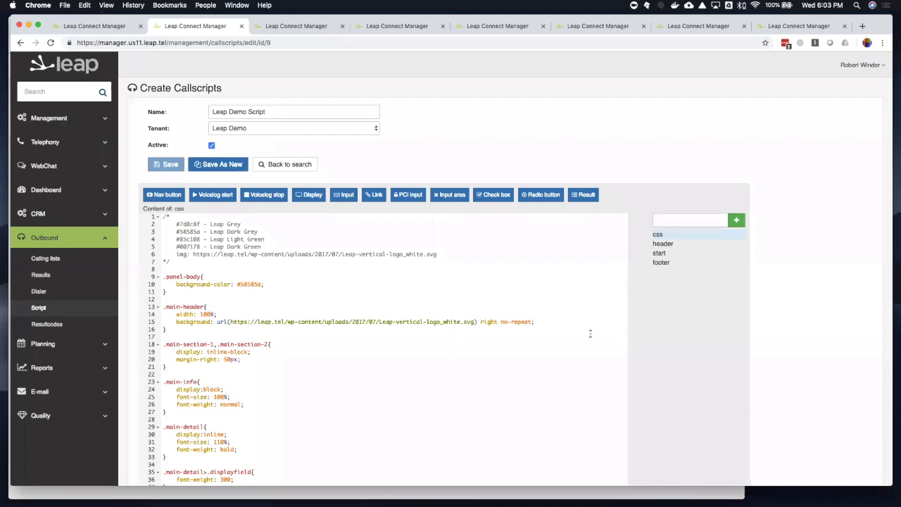
scroll(590, 334, "down", 4)
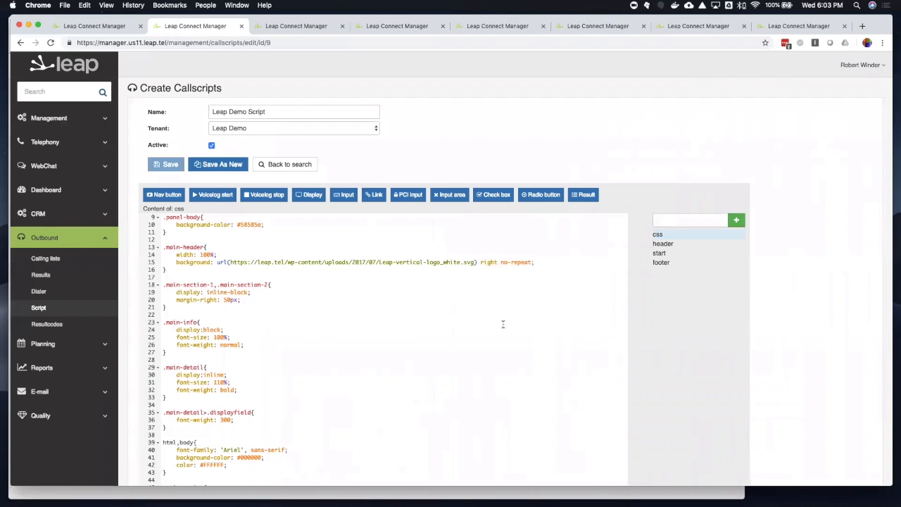
left_click(669, 244)
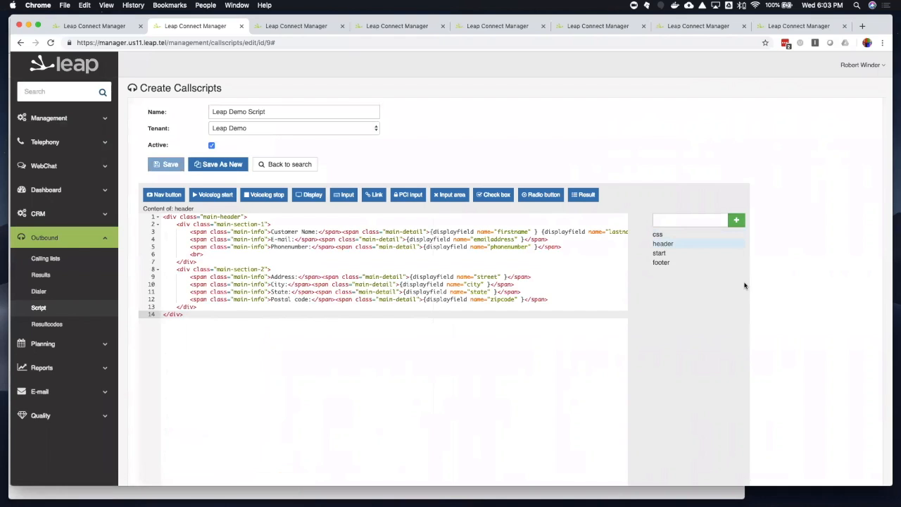
Step: Preview the call script with the Leap Demo calling list and the Leap Demo campaign
scroll(745, 285, "down", 2)
scroll(744, 285, "down", 5)
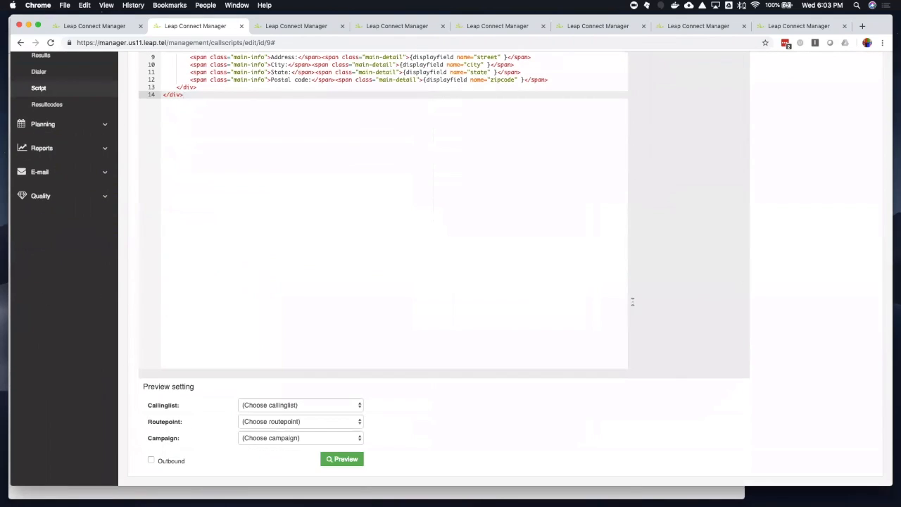
left_click(306, 409)
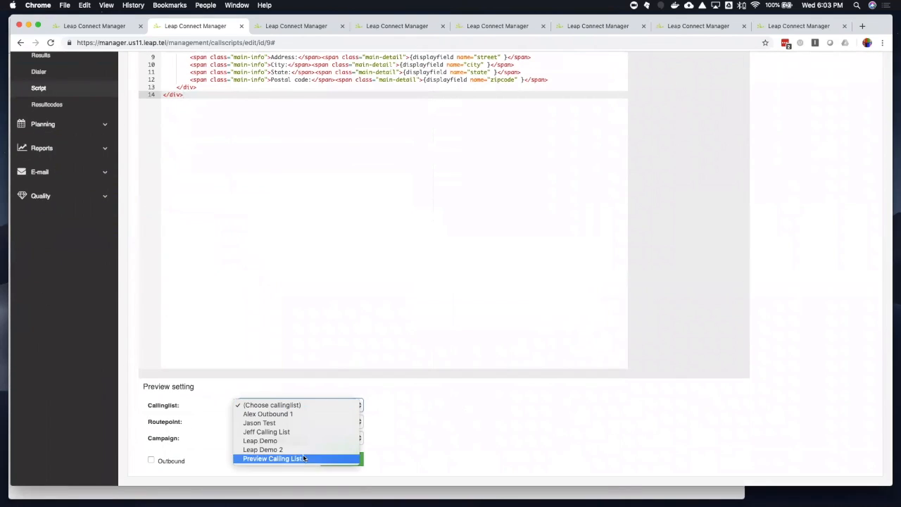
left_click(310, 440)
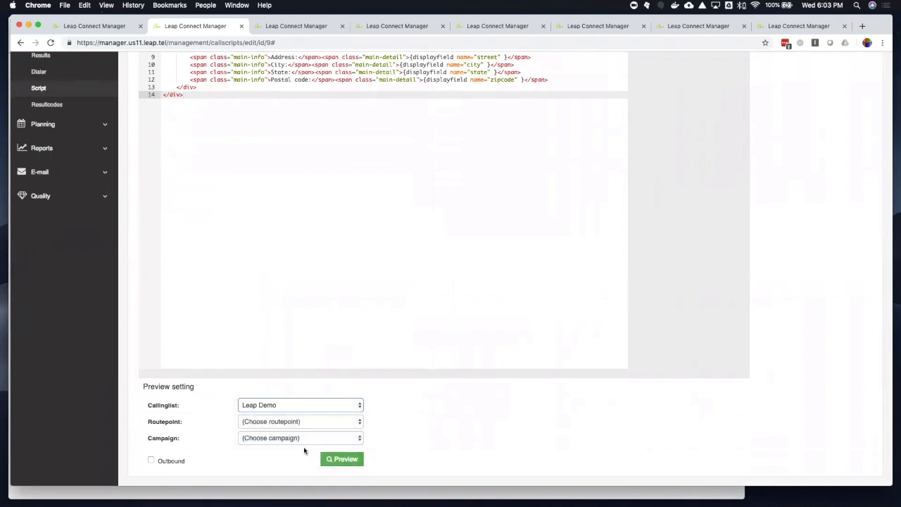
left_click(305, 439)
left_click(303, 445)
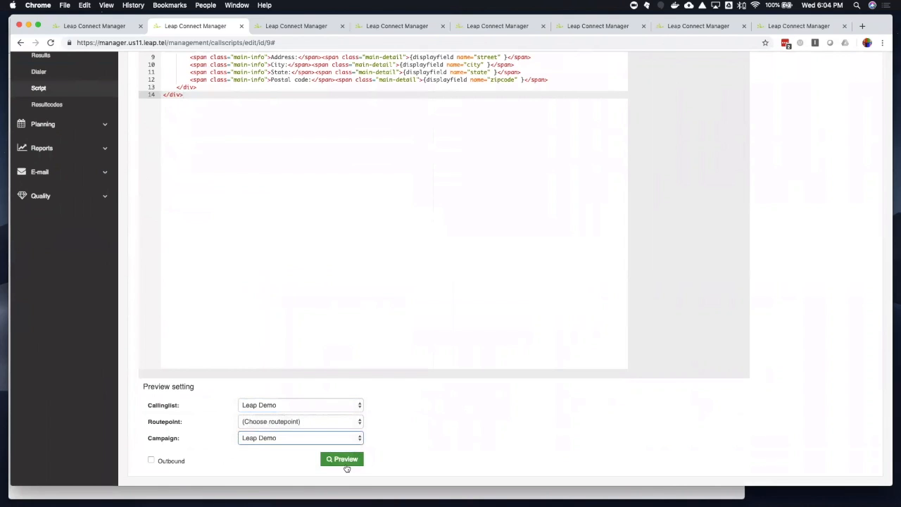
left_click(344, 461)
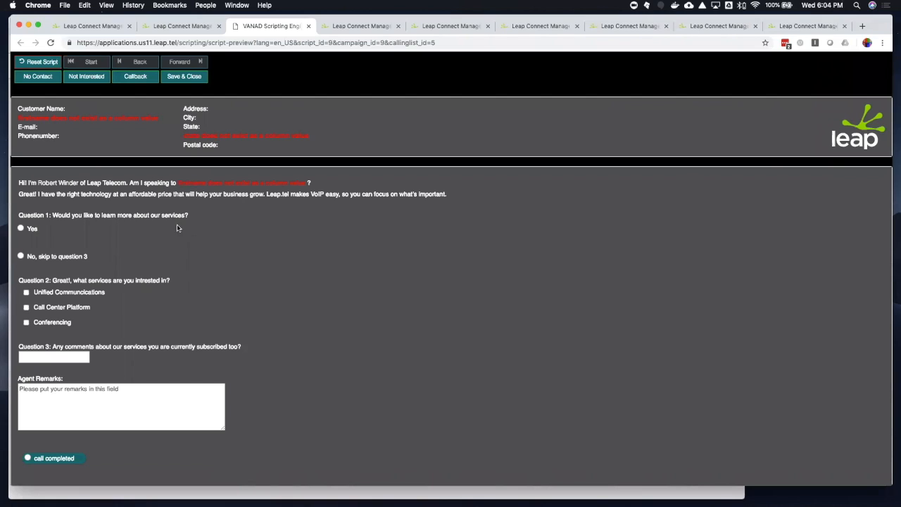
Step: In the script preview, answer Yes to question 1, choose Unified Communcications and Call Center Platform, and mark the call completed
left_click(31, 230)
left_click(26, 292)
left_click(56, 356)
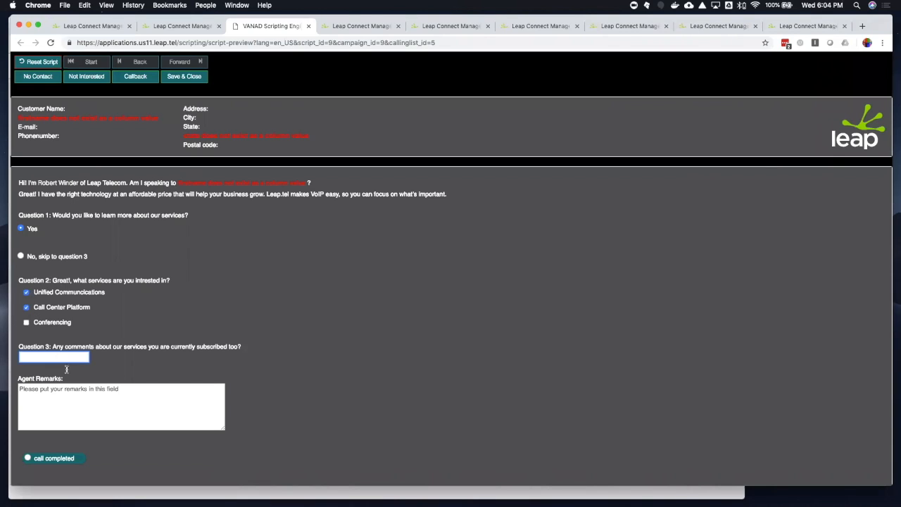
left_click(71, 408)
left_click(30, 459)
scroll(101, 452, "down", 2)
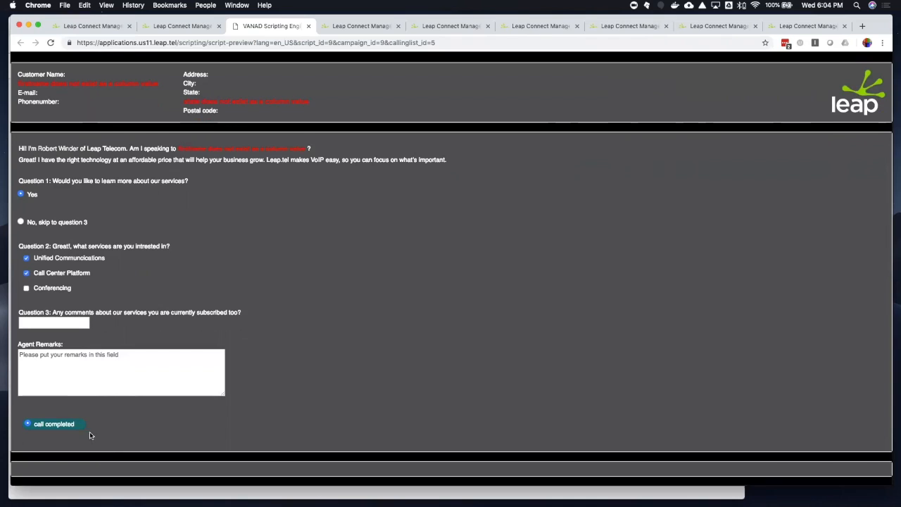
scroll(90, 431, "up", 2)
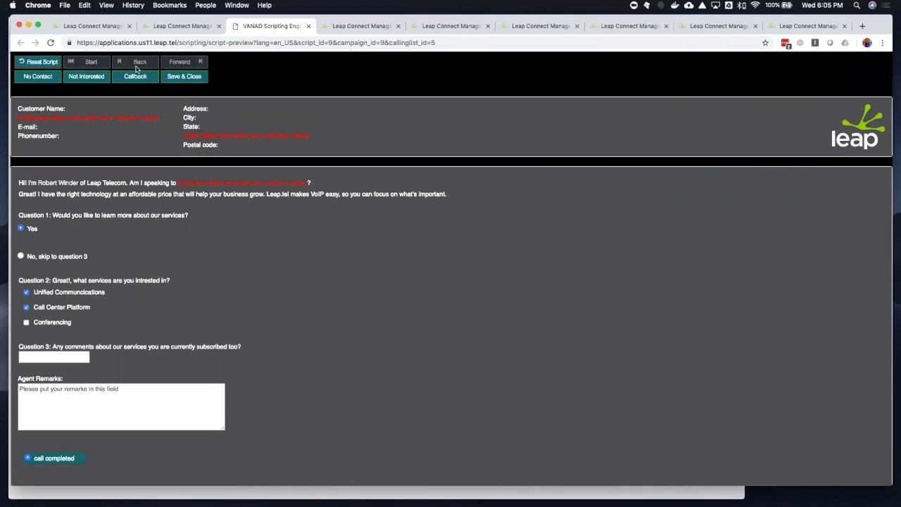
Step: Return from the script preview to Leap Connect Manager and show the activities of the Engineering Outbound Campaign
left_click(167, 28)
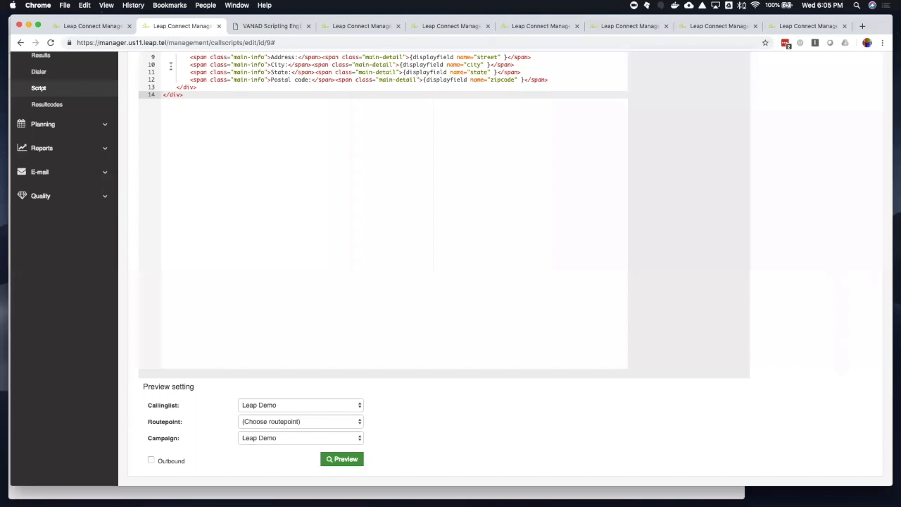
scroll(112, 186, "up", 3)
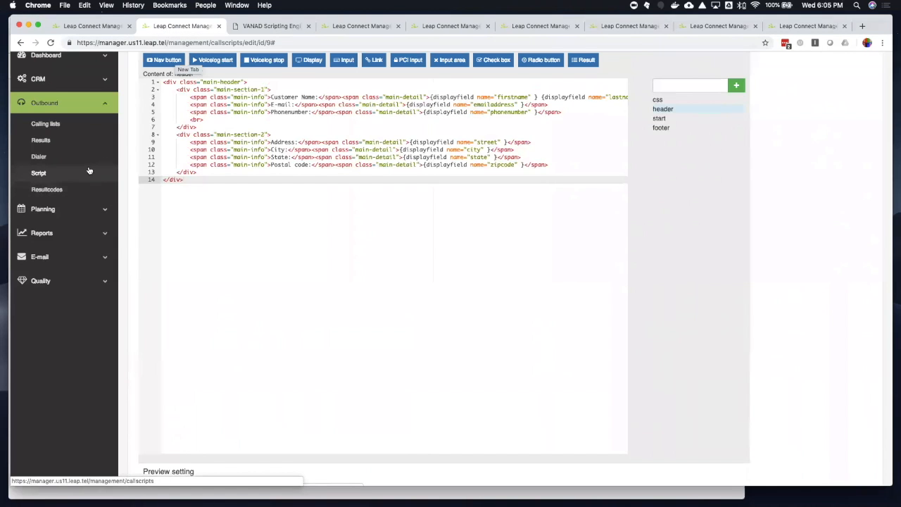
scroll(69, 162, "up", 4)
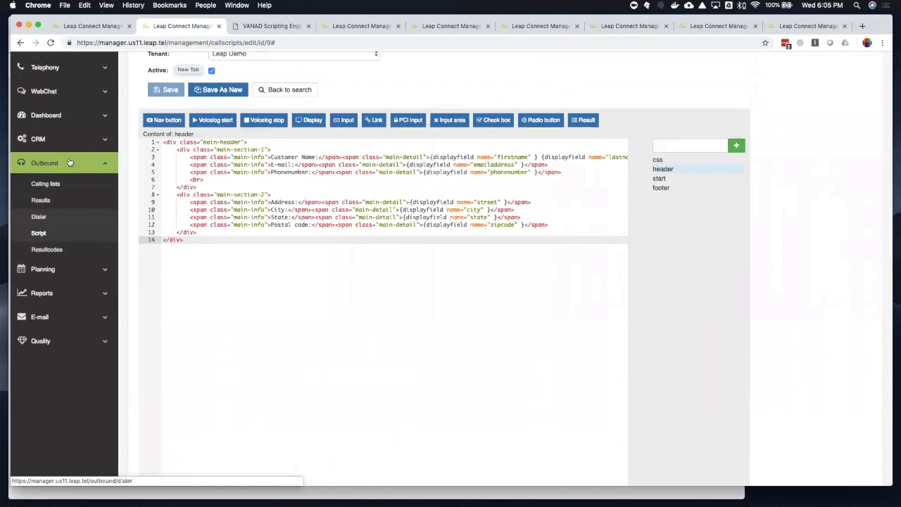
left_click(103, 124)
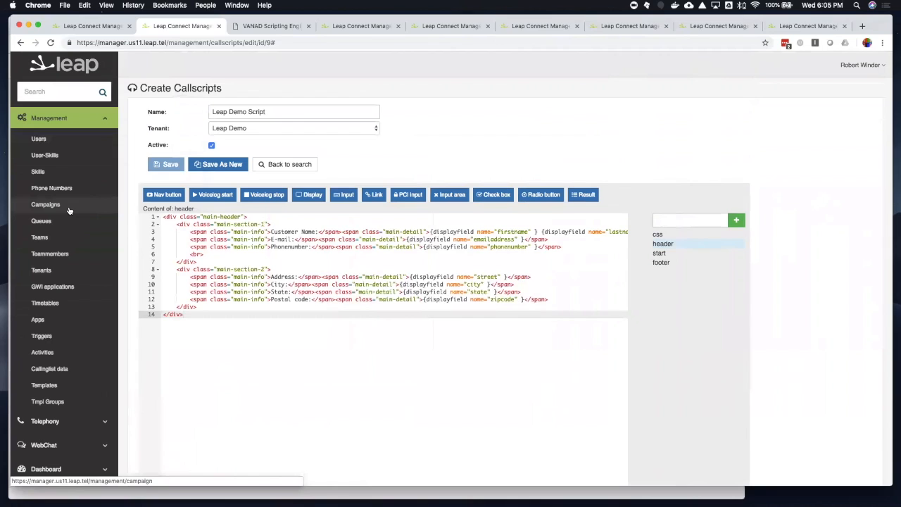
left_click(45, 204)
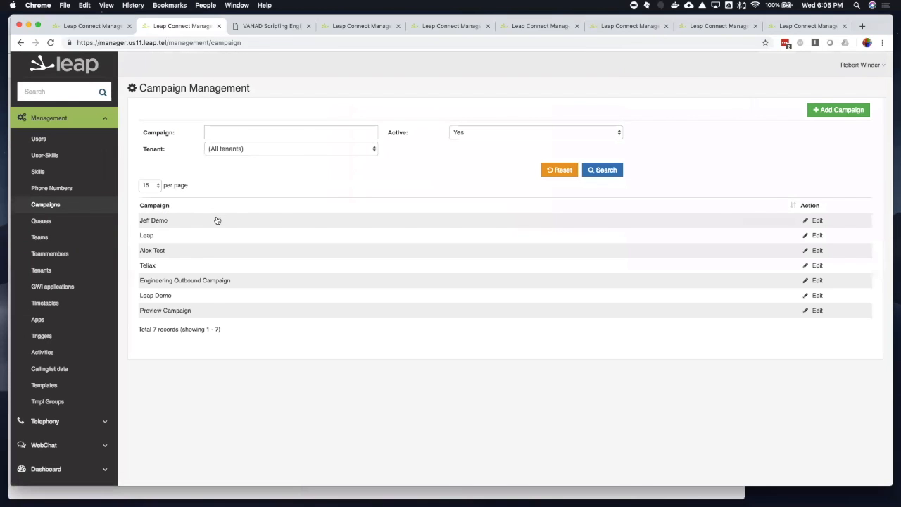
left_click(191, 285)
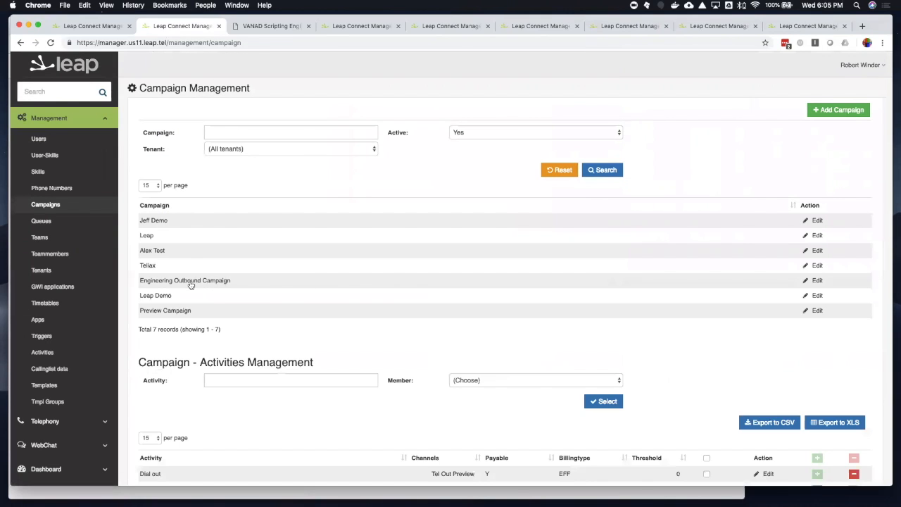
Step: Review the Engineering Outbound Campaign's Agent Desktop settings, including the Outbound application parameter, and close them without saving
left_click(810, 281)
left_click(328, 114)
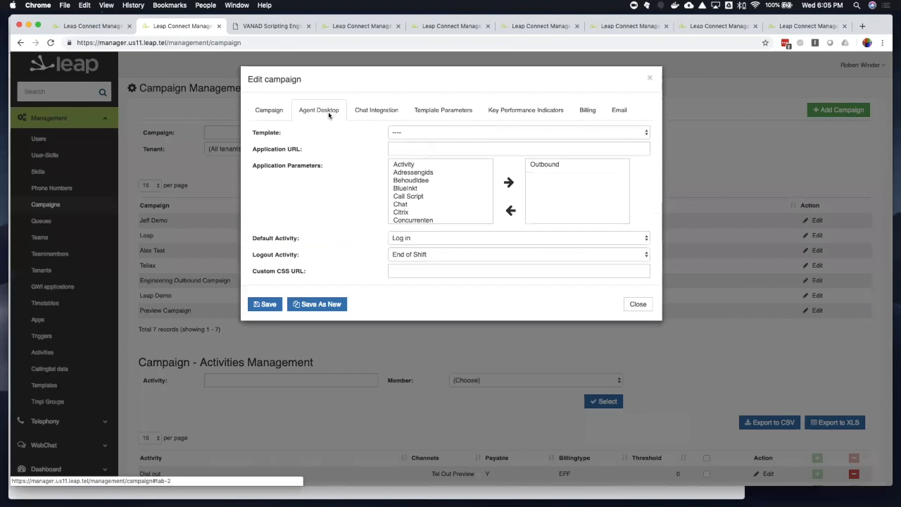
left_click(544, 167)
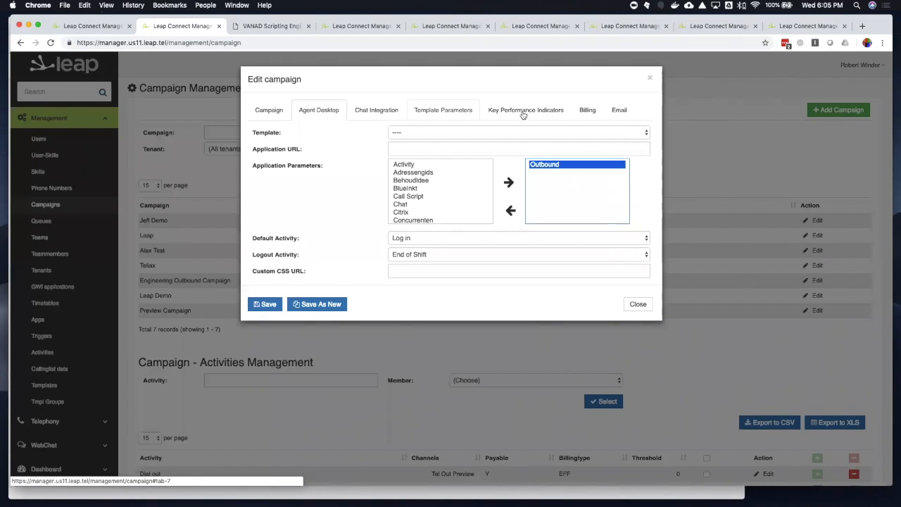
left_click(651, 81)
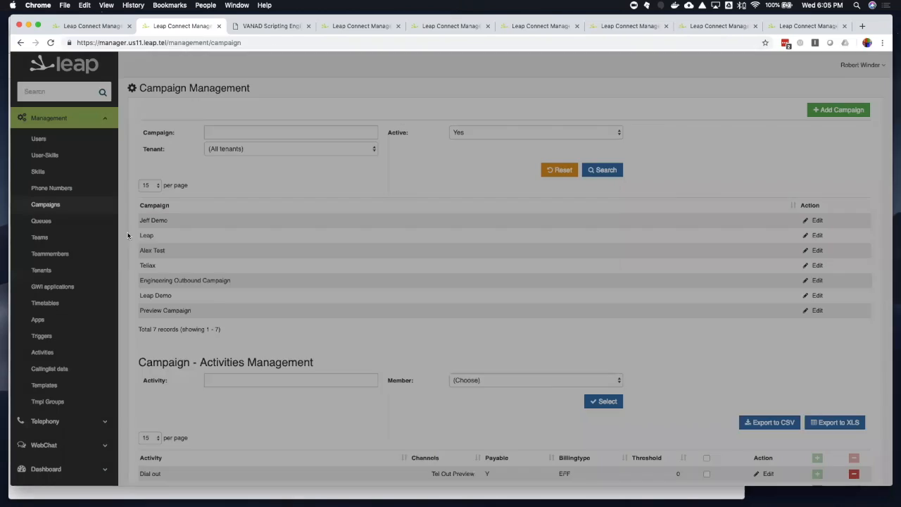
Step: Open a queue's outbound settings for editing and set its dialer mode to Predictive
left_click(43, 221)
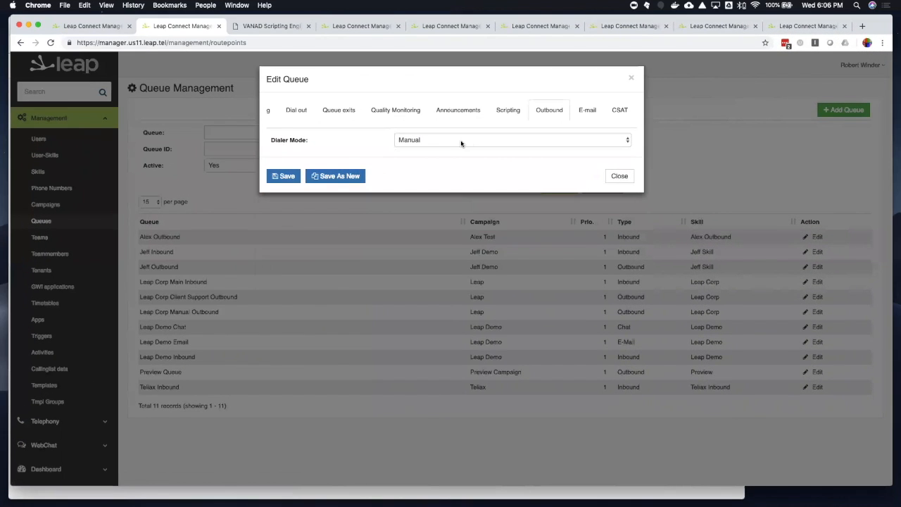
left_click(461, 143)
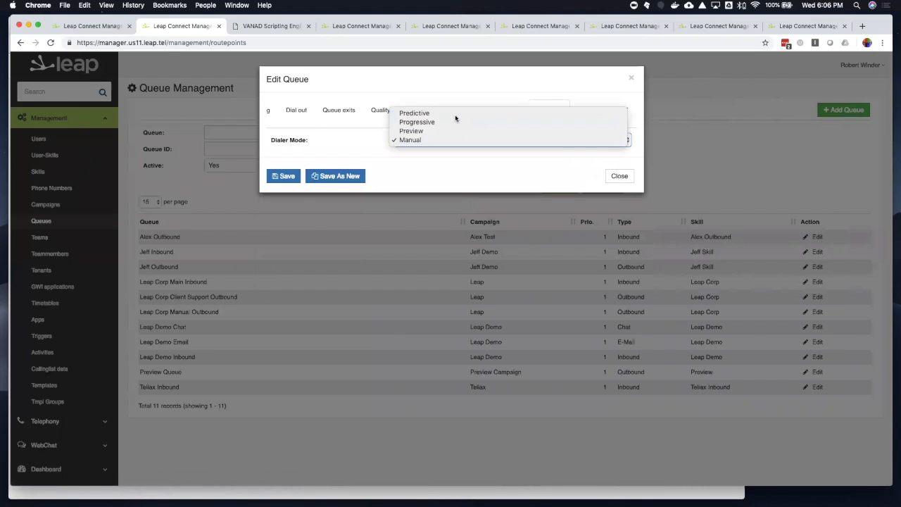
left_click(455, 114)
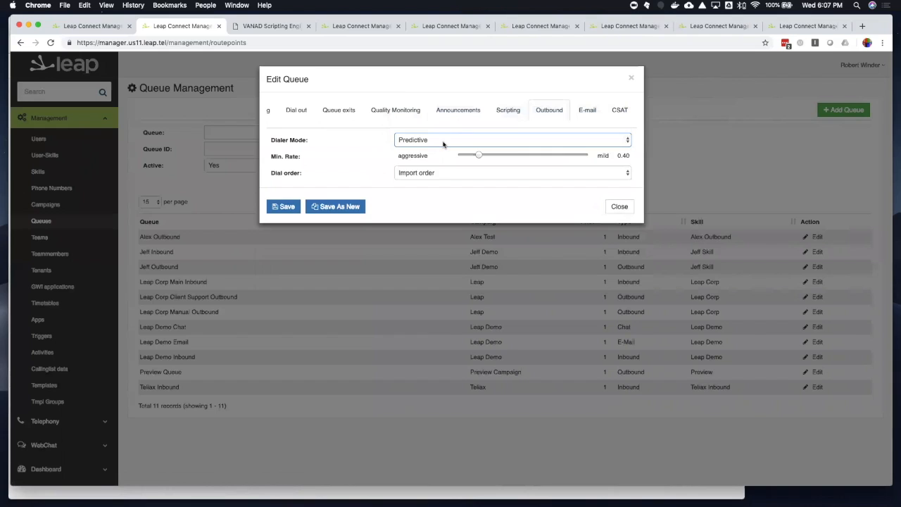
left_click(444, 144)
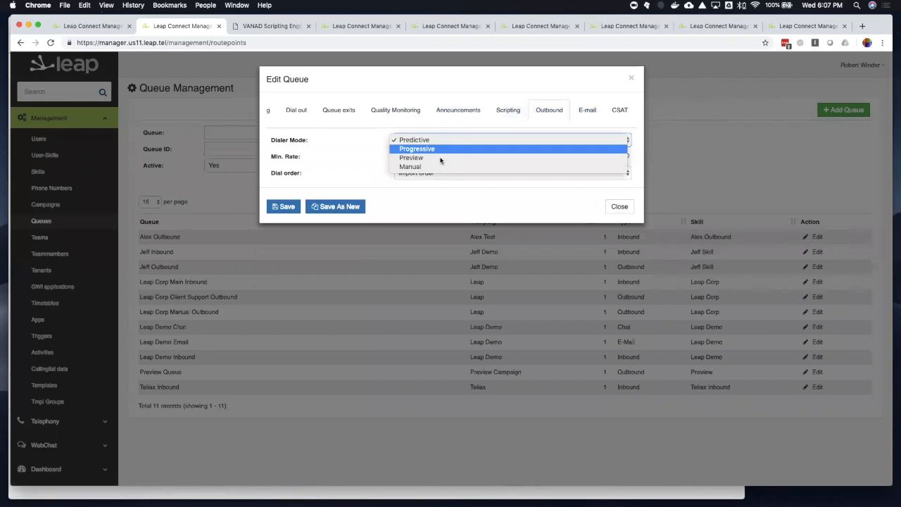
left_click(440, 142)
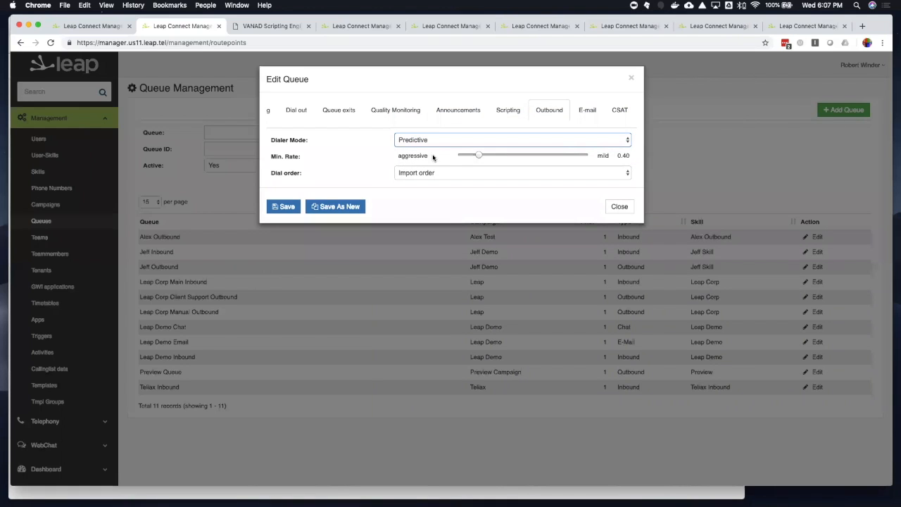
Step: Examine the predictive dialer's minimum rate slider and the available dial order options
mouse_move(479, 156)
left_mouse_down()
mouse_move(459, 158)
mouse_move(494, 155)
mouse_move(484, 158)
left_mouse_up()
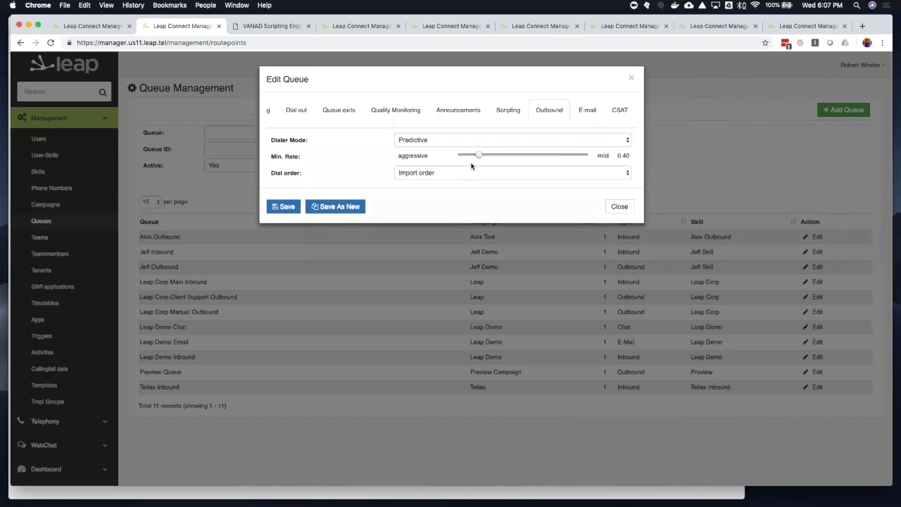
left_click(457, 178)
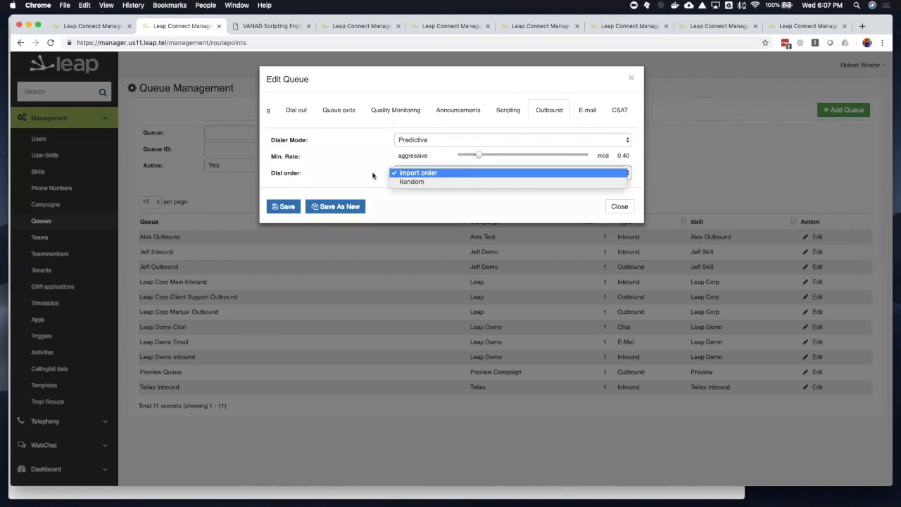
left_click(332, 176)
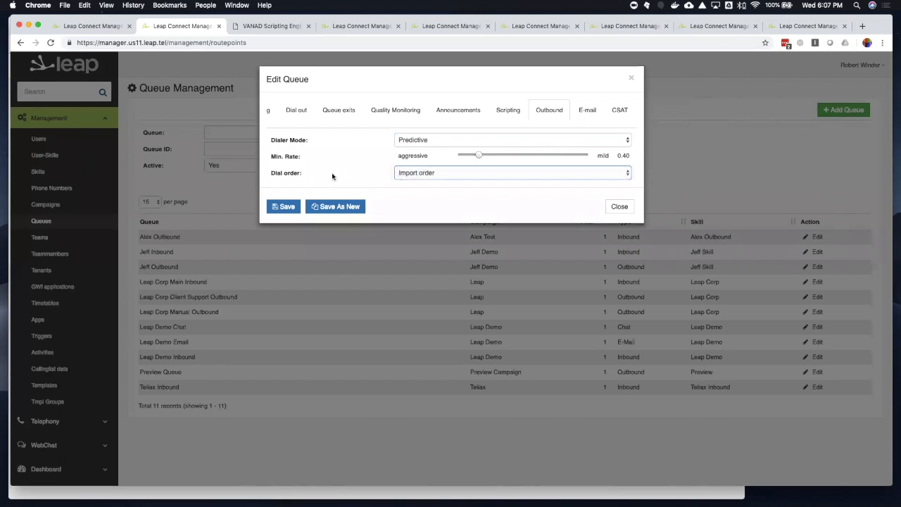